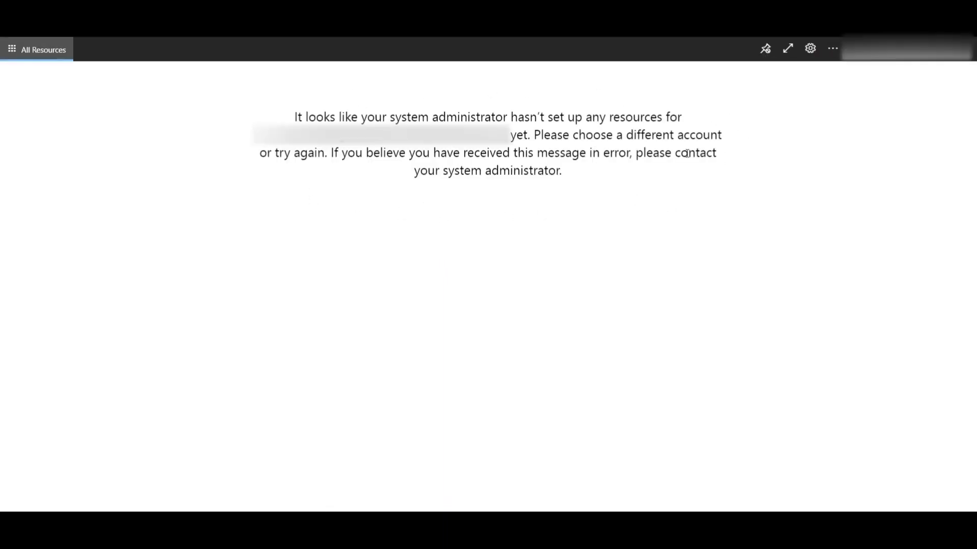
Step: Open the top-right account menu to sign out of the resource-less account
left_click(887, 60)
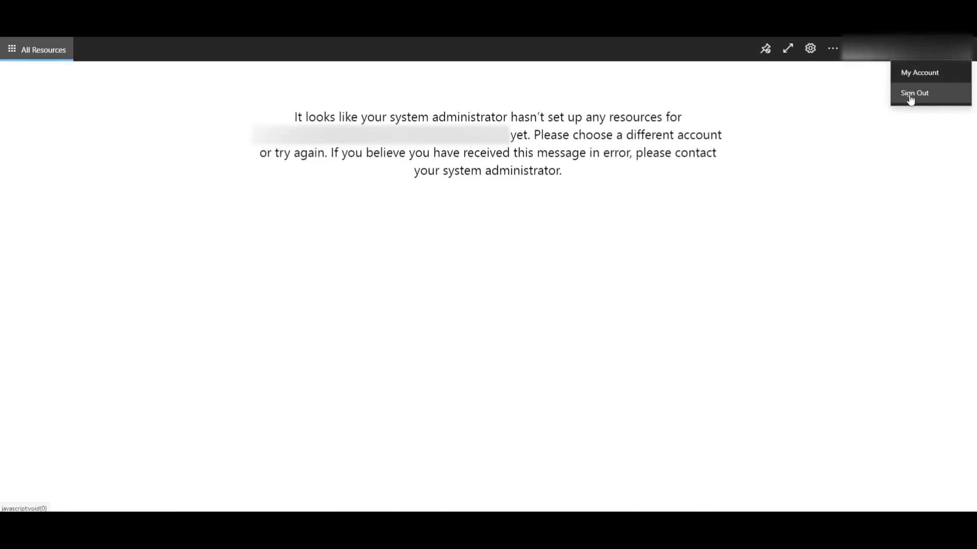
Step: Sign out, then enter the trial username from the welcome email
left_click(925, 97)
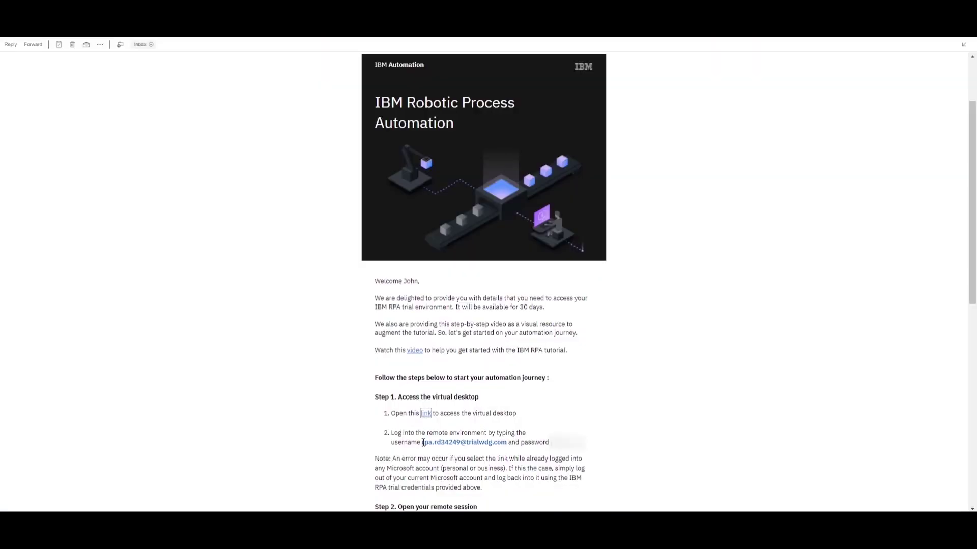
left_click_drag(422, 442, 508, 442)
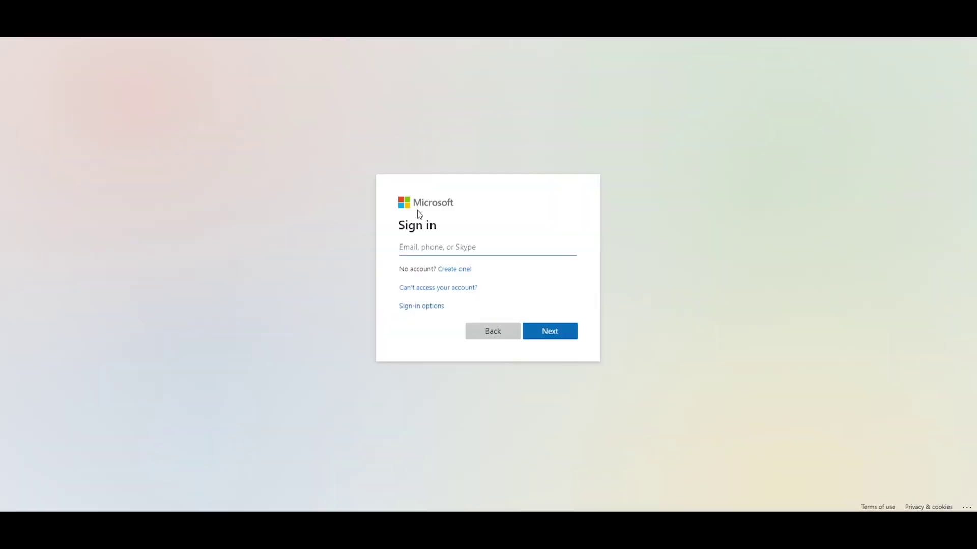
key("ctrl+v")
left_click(558, 336)
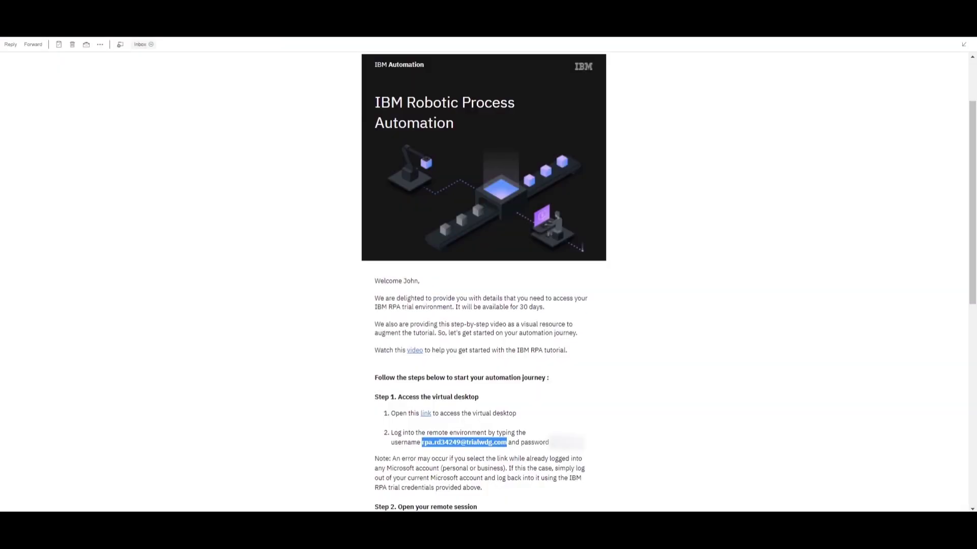
Step: Paste the trial password and complete the sign-in
left_click(551, 446)
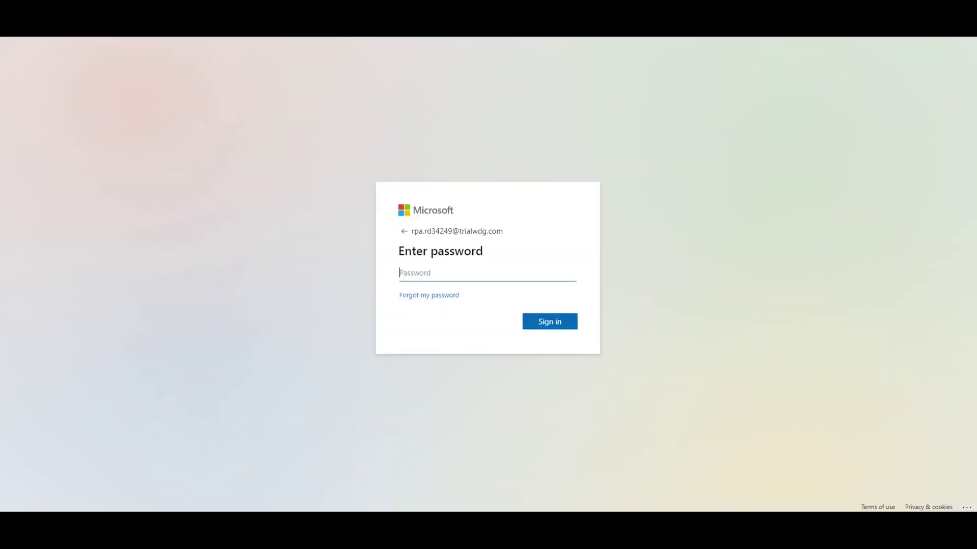
left_click(439, 273)
key("ctrl+v")
left_click(549, 325)
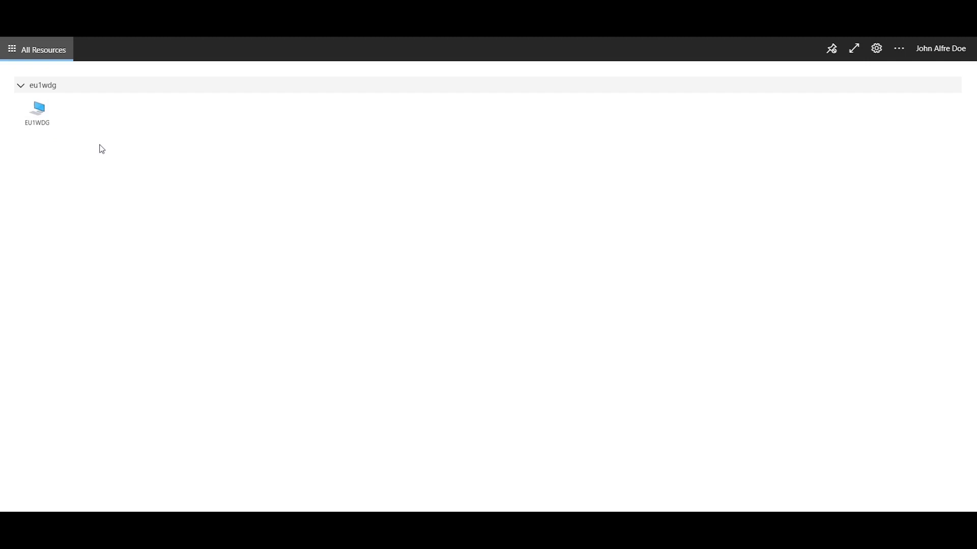
Step: Launch the EU1WDG desktop and allow it clipboard and printer access
left_click(42, 120)
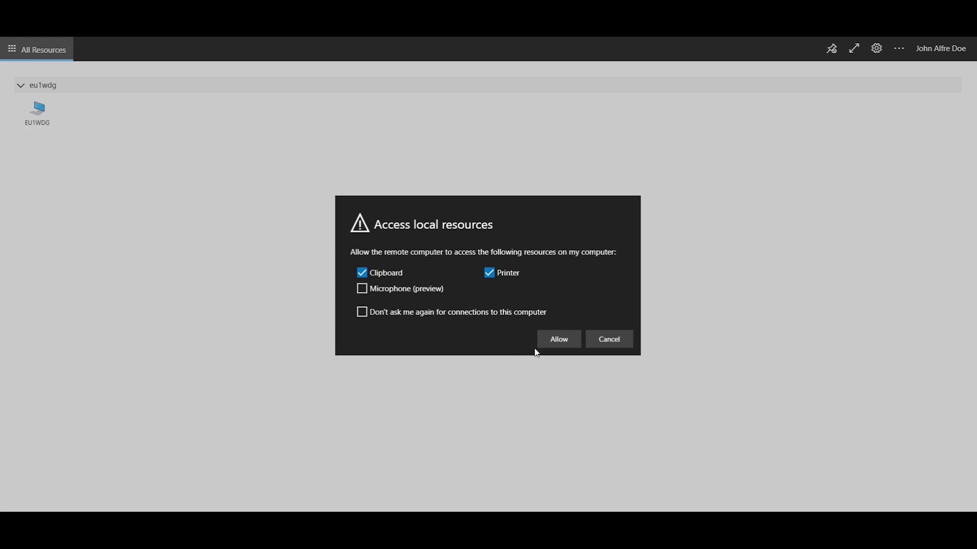
left_click(563, 345)
Step: Confirm access and paste the trial username from the email into User name
left_click(560, 343)
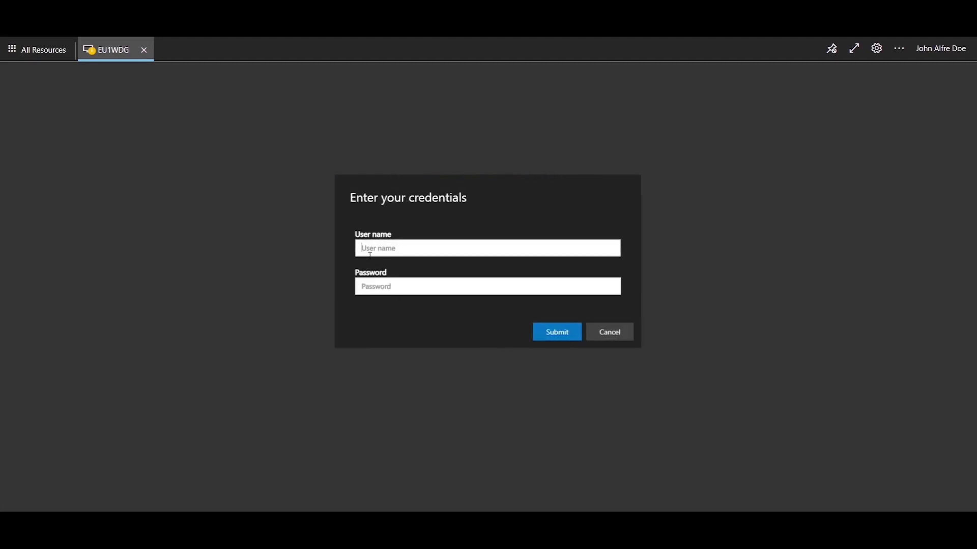
key("alt+Tab")
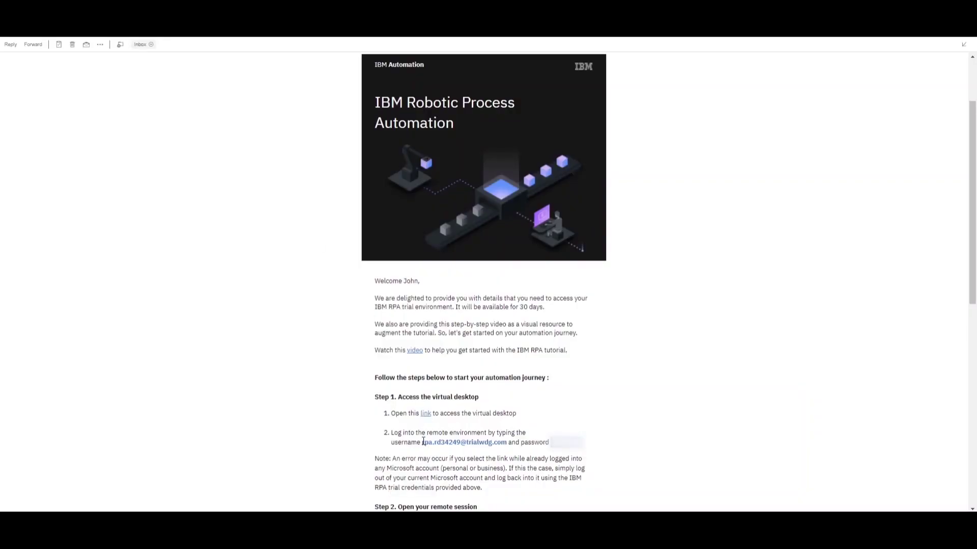
left_click_drag(423, 442, 507, 443)
key("ctrl+c")
key("alt+Tab")
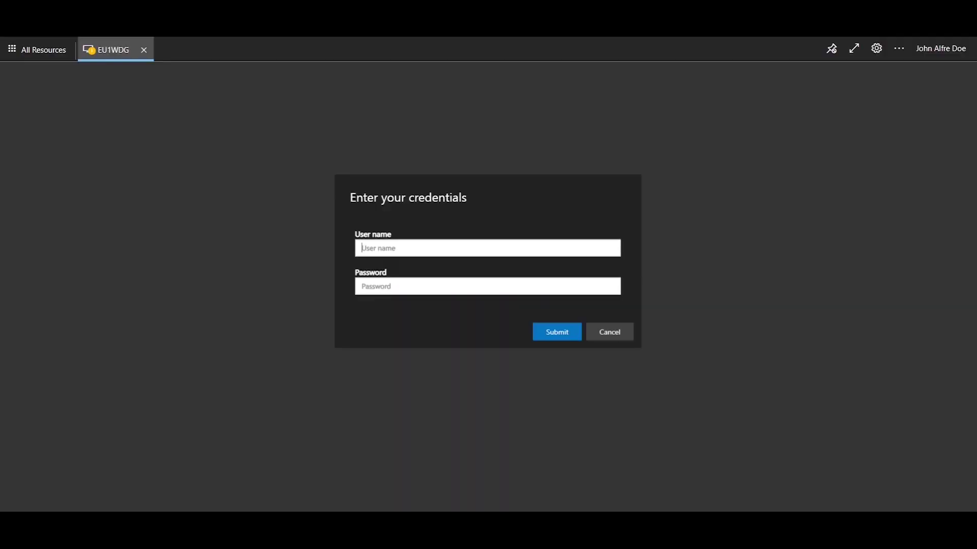
key("ctrl+v")
Step: Enter the trial password in the EU1WDG credentials prompt
key("alt+Tab")
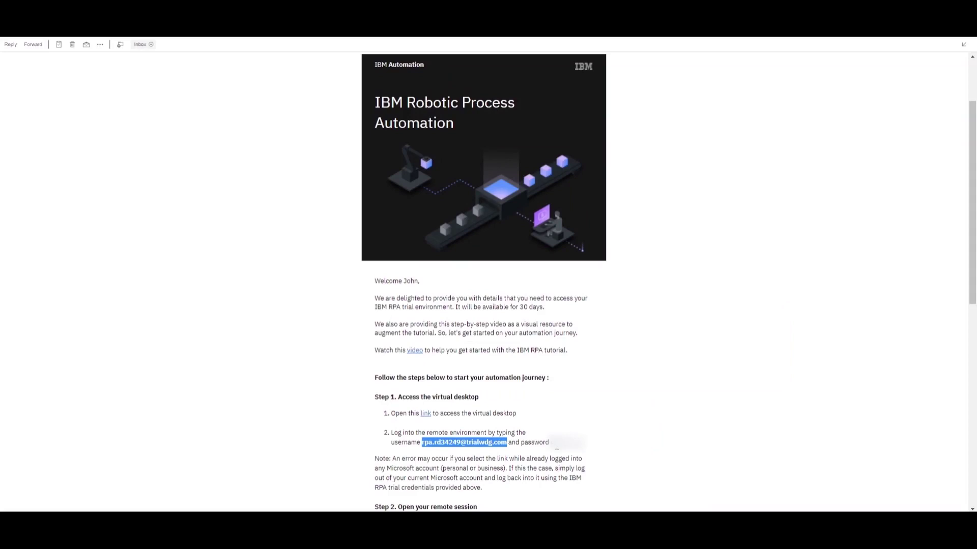
key("alt+Tab")
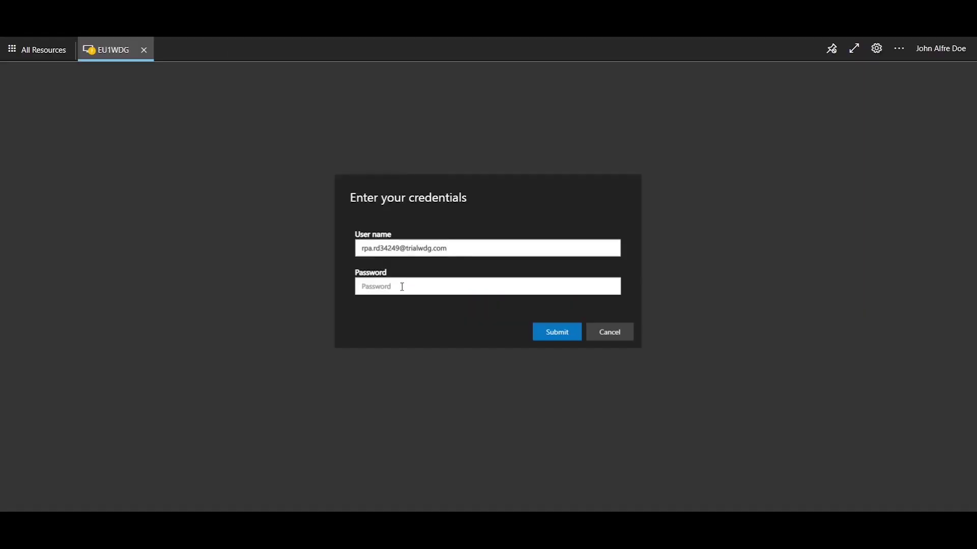
left_click(401, 287)
key("ctrl+v")
left_click(545, 337)
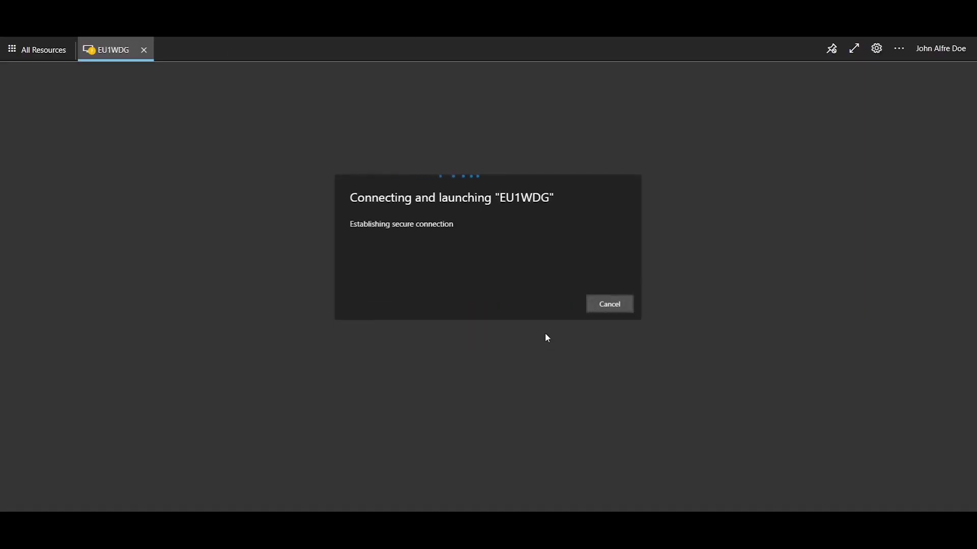